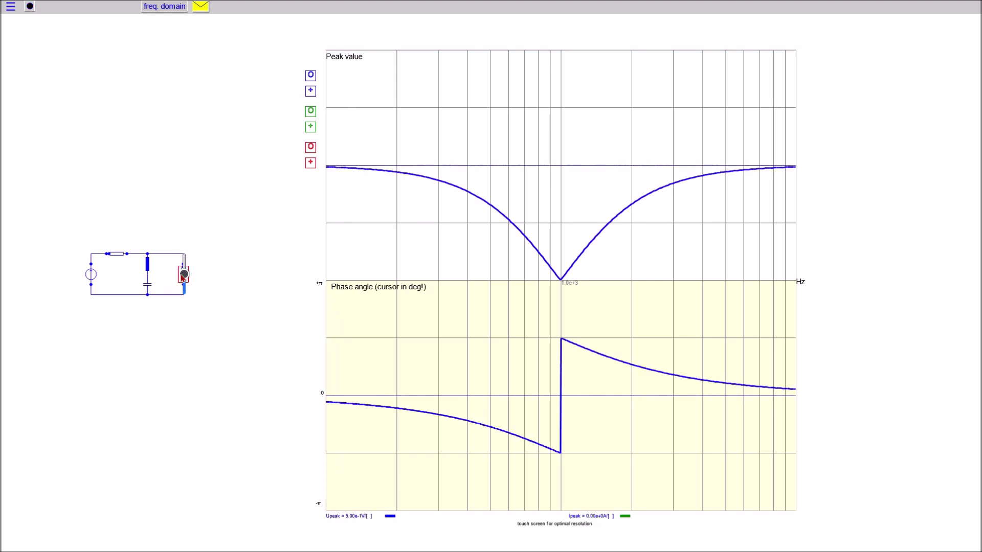
Step: Reduce the series resistor's value in the series-LC notch circuit to narrow the notch
mouse_move(116, 255)
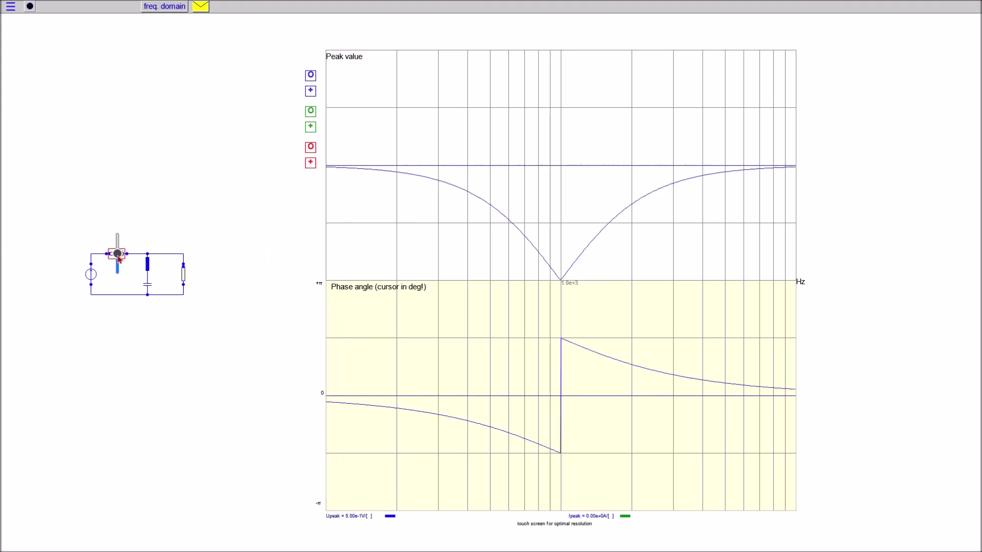
left_click_drag(117, 255, 113, 284)
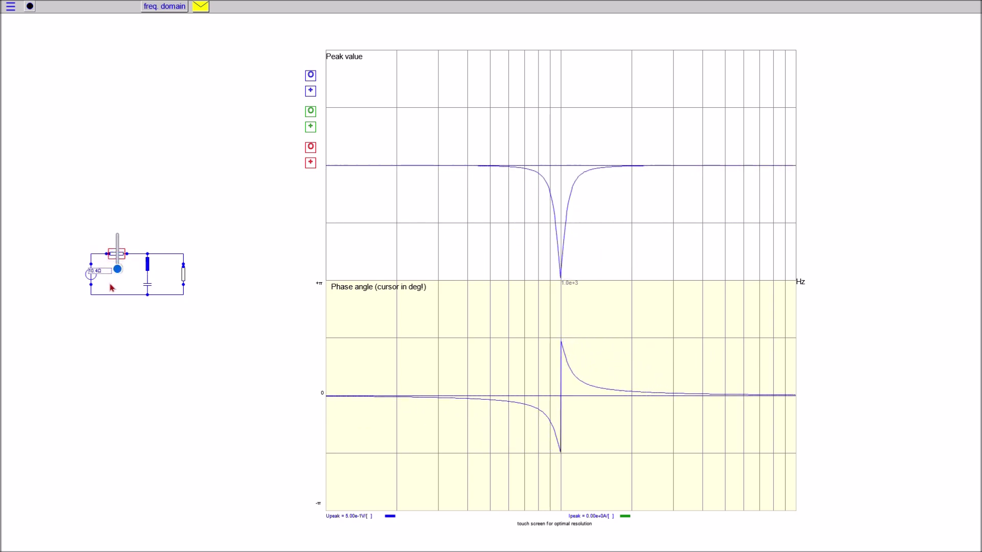
left_click(131, 377)
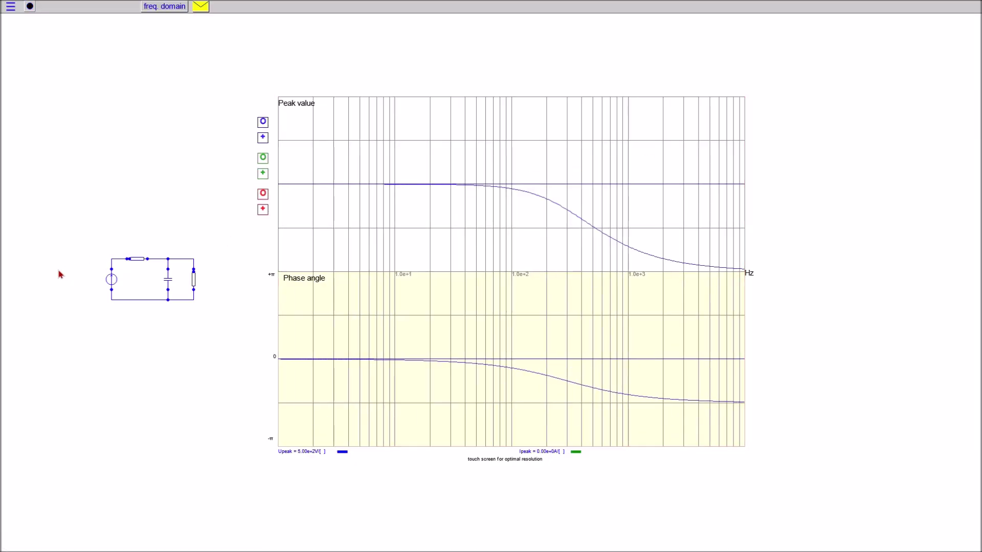
Step: Examine the load resistor's and voltage source's curves in the RC low-pass circuit
left_click(195, 279)
left_click(108, 279)
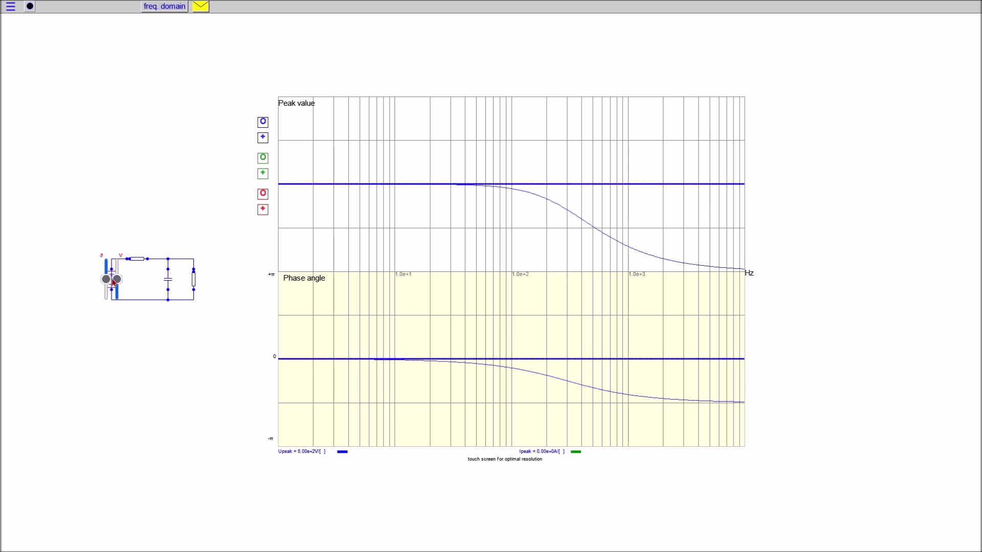
left_click(100, 363)
Step: Vary the series resistor of the RC low-pass circuit and select its shunt capacitor
left_click(135, 258)
left_click_drag(137, 260, 168, 277)
left_click(167, 280)
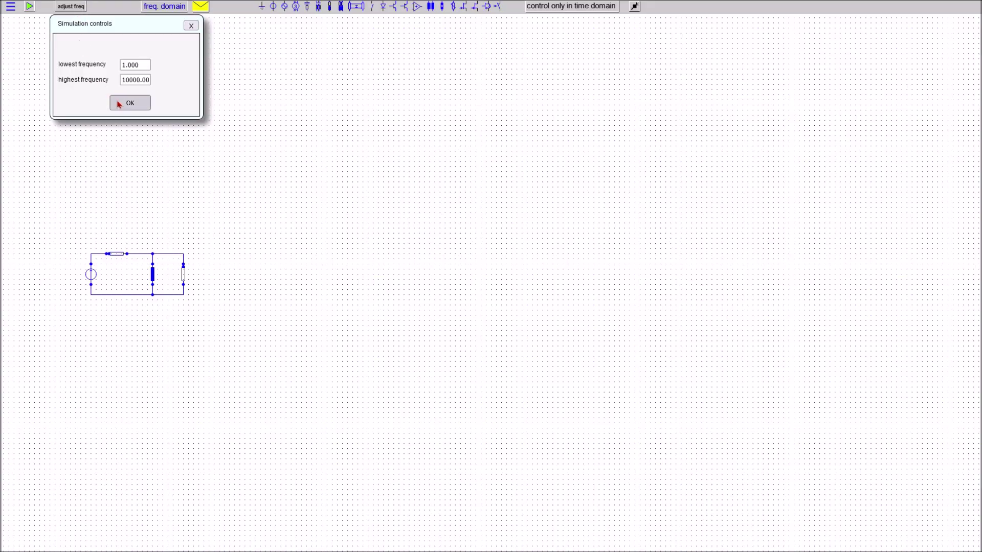
Step: Raise the shunt inductor's value in the RL high-pass circuit and highlight the load resistor's curves
left_click(153, 280)
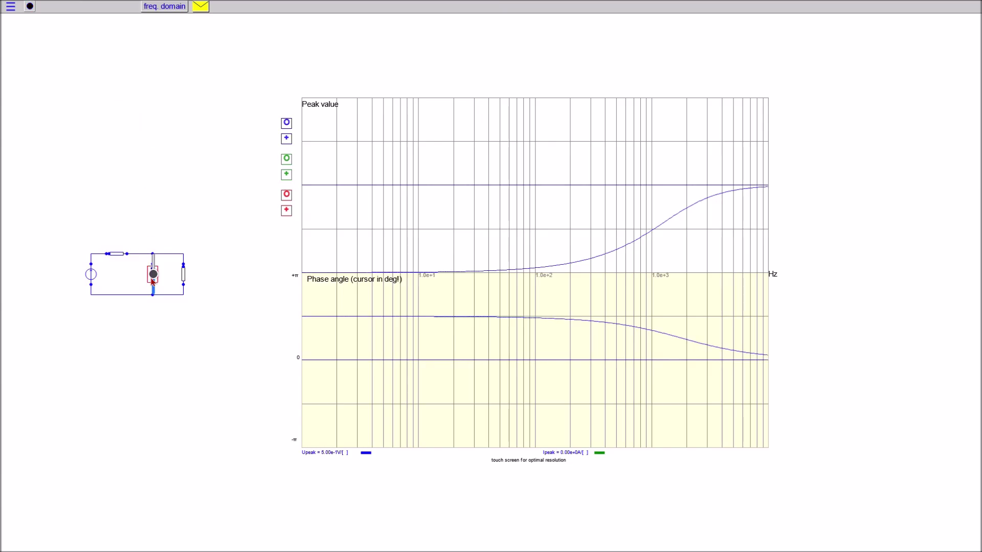
mouse_move(152, 276)
left_mouse_down()
mouse_move(157, 236)
mouse_move(152, 276)
mouse_move(153, 261)
left_mouse_up()
left_click(185, 276)
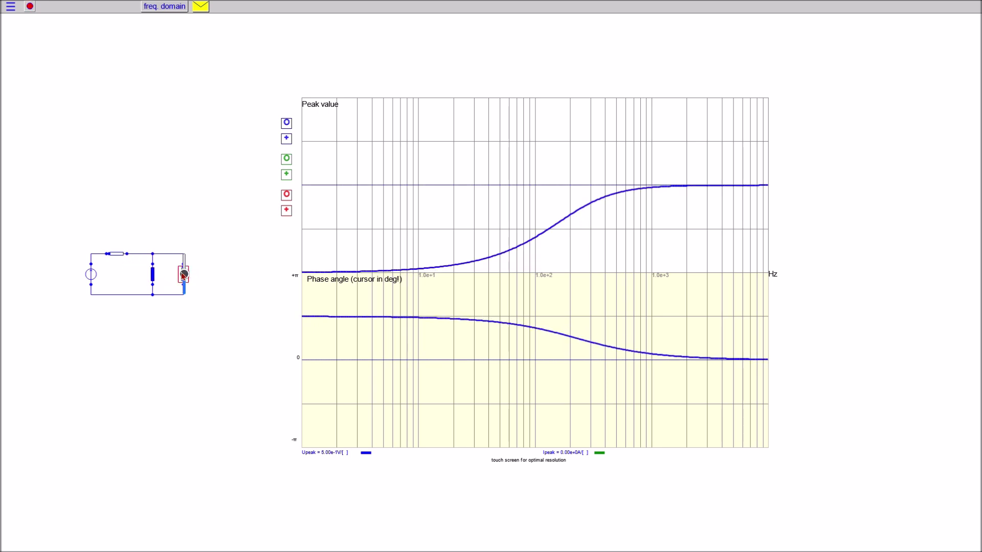
left_click(169, 74)
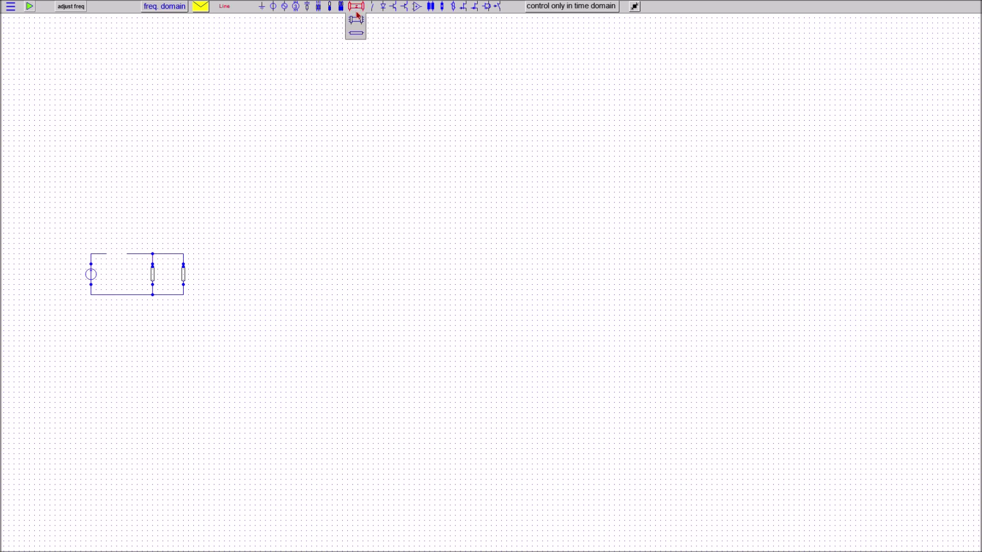
Step: Insert a capacitor in the series gap after the source and set its capacity to 5000 µF
mouse_move(306, 6)
left_click_drag(307, 20, 118, 253)
left_click(117, 253)
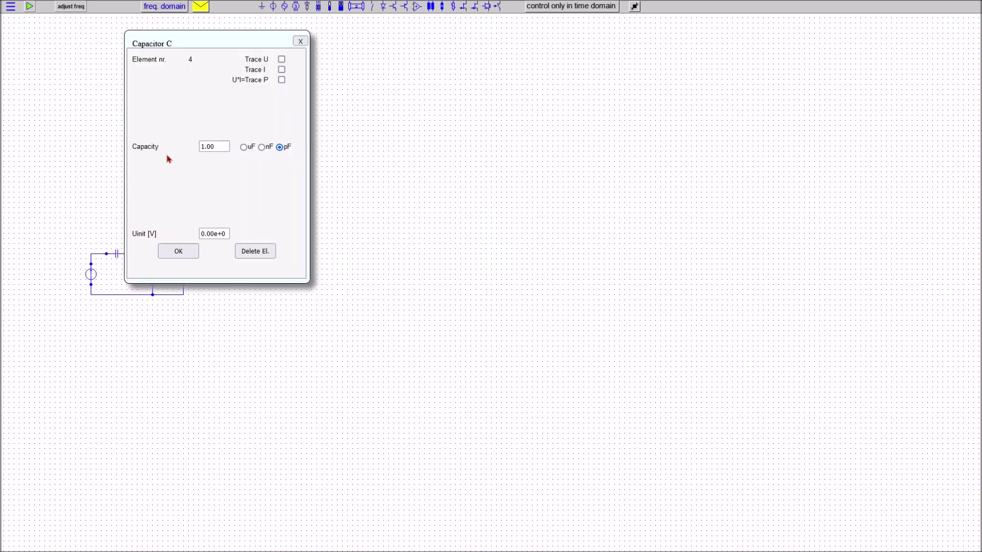
left_click(244, 148)
left_click(229, 149)
left_click_drag(229, 151, 187, 154)
key("BackSpace")
type("5000.000")
left_click(178, 251)
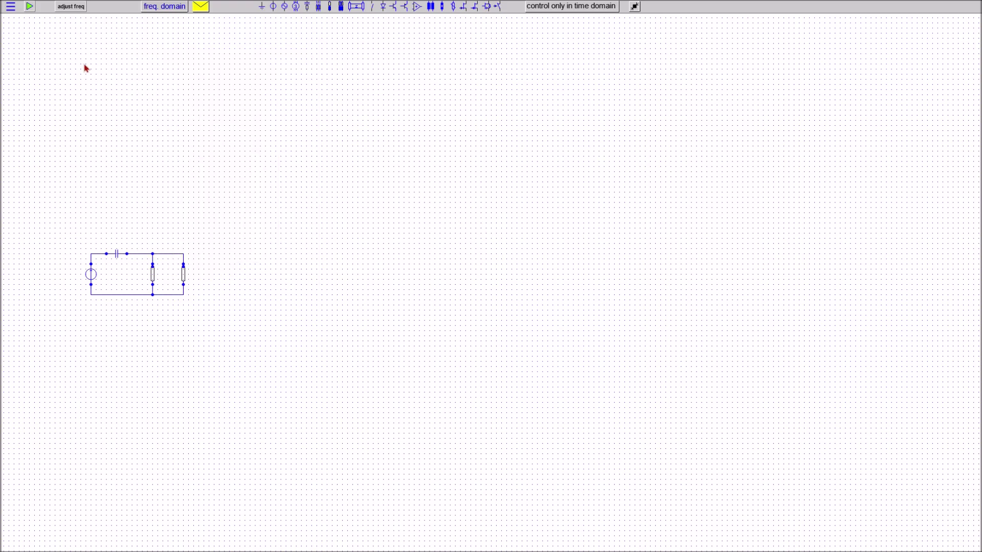
Step: Run the frequency sweep of the CR high-pass circuit and raise the series capacitor's value to compare the load curve
left_click(71, 6)
left_click(134, 100)
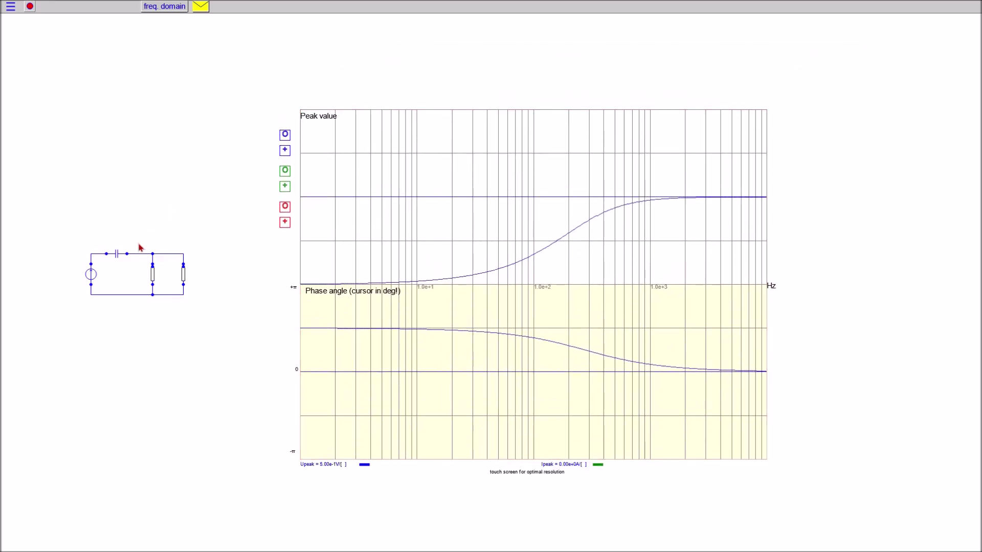
left_click(117, 254)
left_click_drag(117, 254, 123, 233)
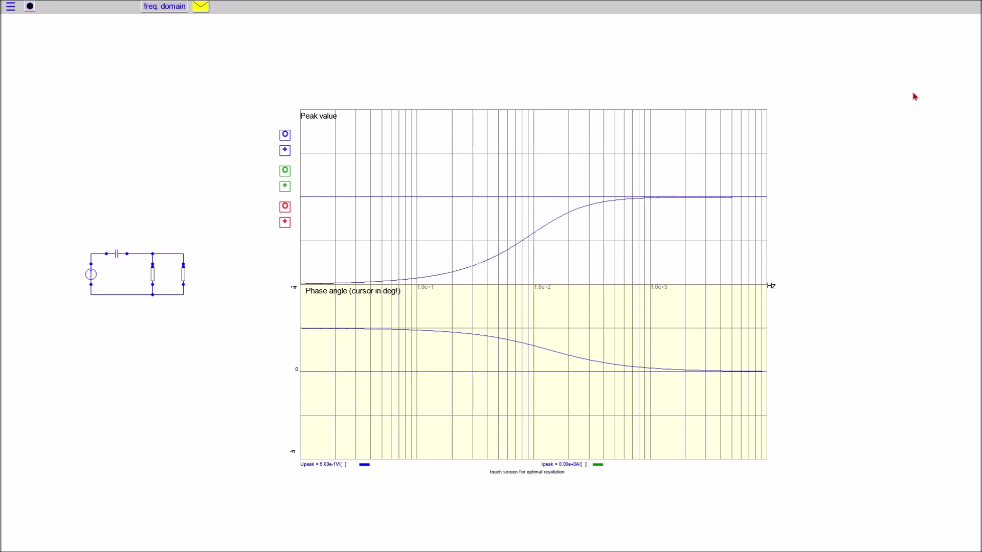
left_click(181, 280)
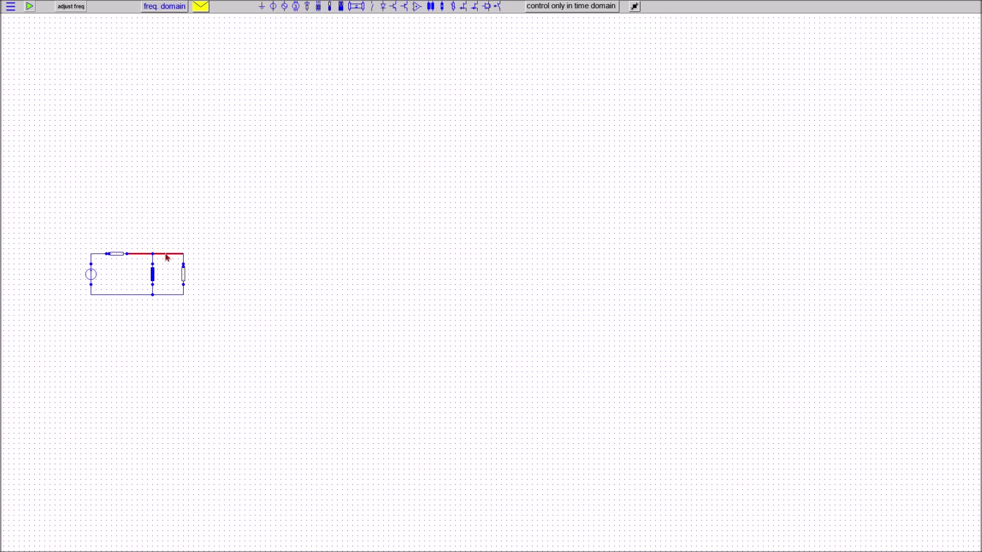
Step: Delete the inductor's connecting lines and move the inductor down onto the lower rail
left_click_drag(147, 233, 158, 327)
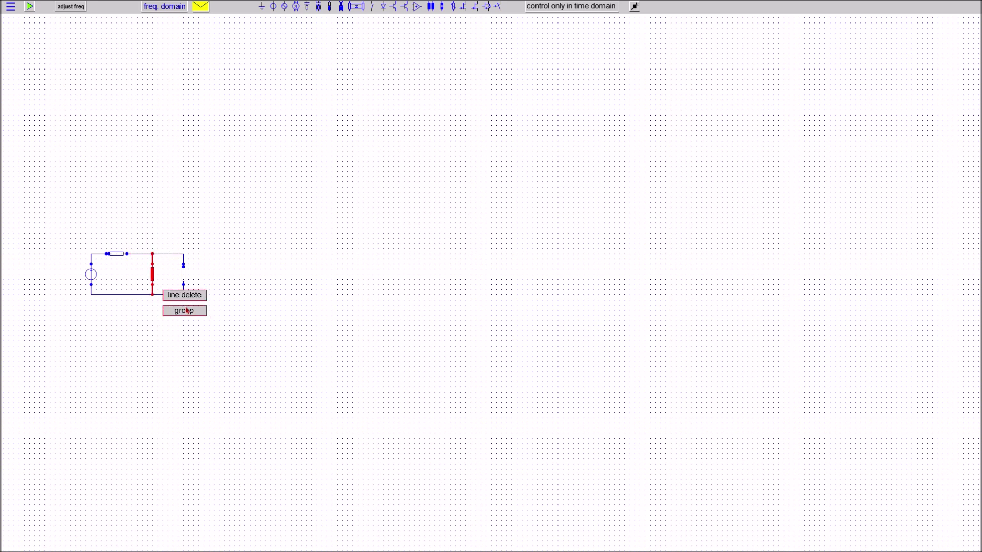
left_click(185, 299)
left_click(184, 312)
left_click(528, 291)
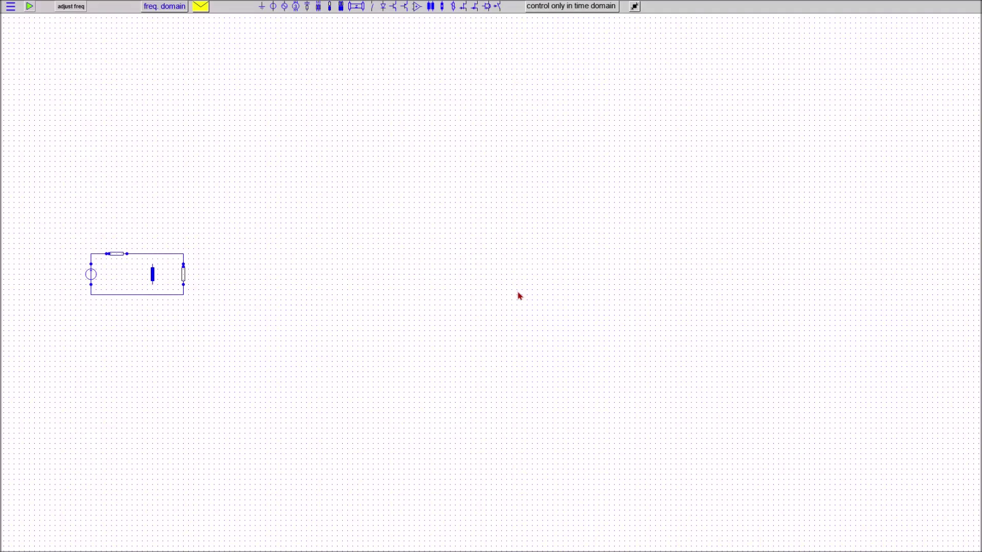
left_click_drag(151, 285, 142, 293)
Step: Add a capacitor in series above the inductor, place a switch beside each element, and connect their midpoints
mouse_move(323, 10)
left_click_drag(307, 21, 143, 263)
mouse_move(371, 9)
left_click_drag(372, 9, 158, 284)
left_click_drag(372, 8, 185, 243)
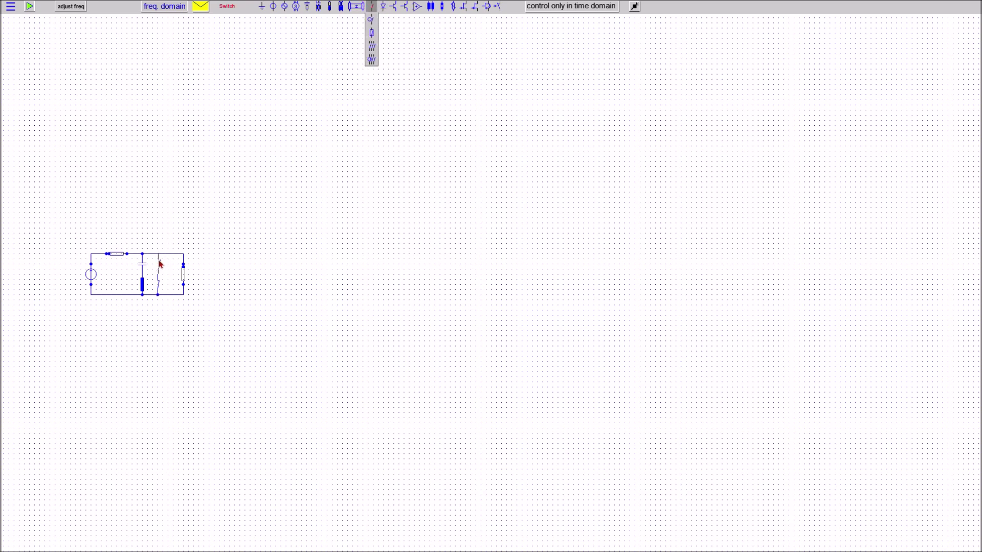
left_click_drag(158, 274, 144, 275)
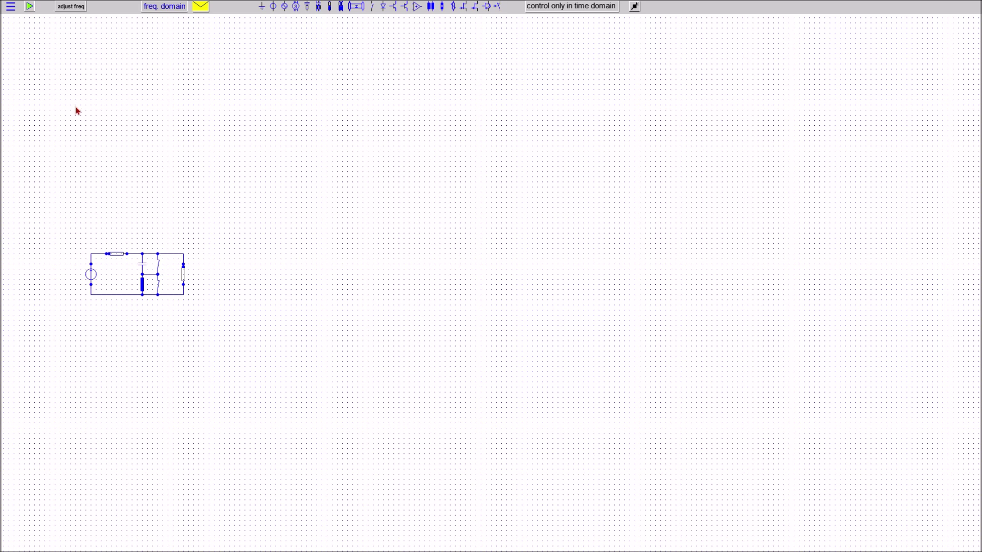
Step: Run the frequency sweep of the switchable LC circuit and move the diagram closer to the schematic
left_click(66, 6)
left_click(128, 104)
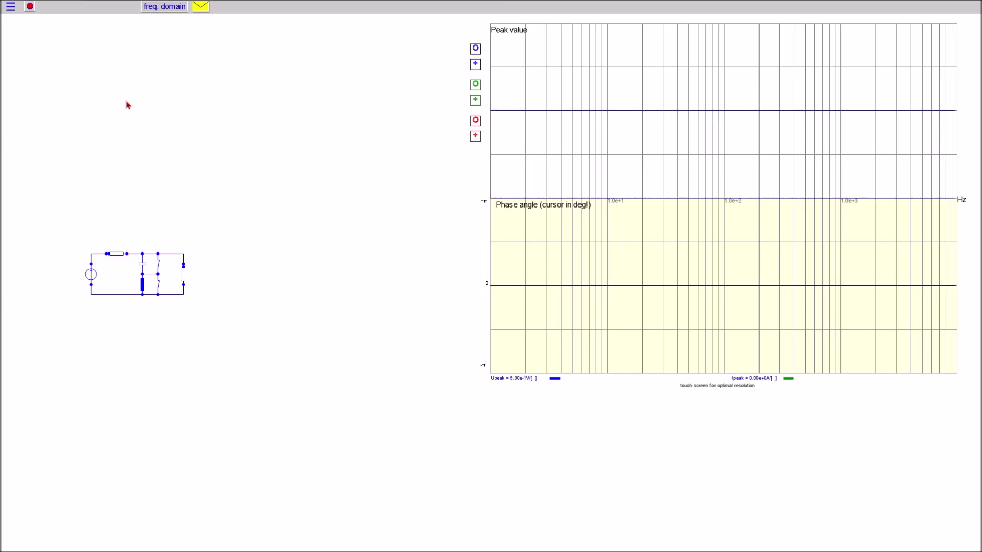
left_click_drag(588, 139, 451, 214)
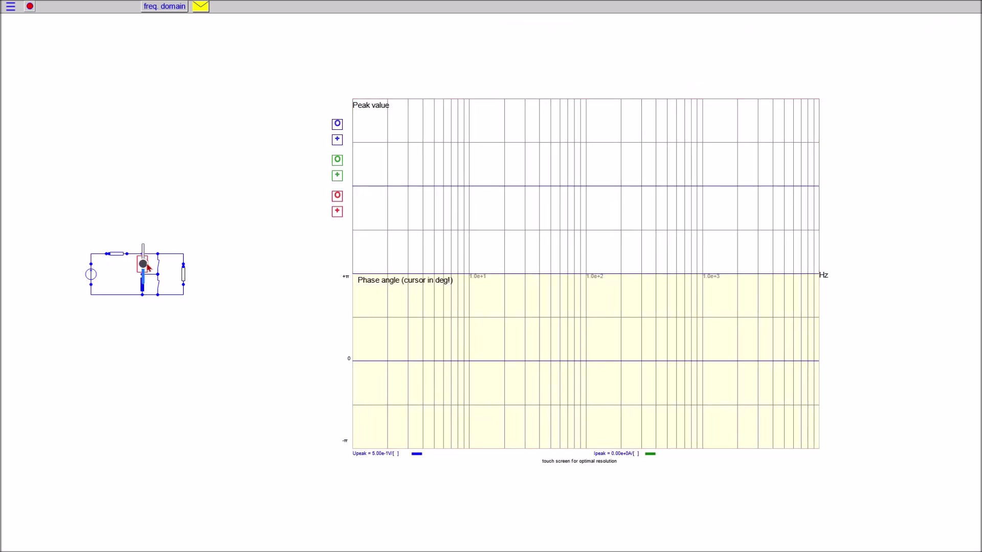
Step: Open the switch across the capacitor and adjust the capacitor to examine the low-pass response
left_click(161, 263)
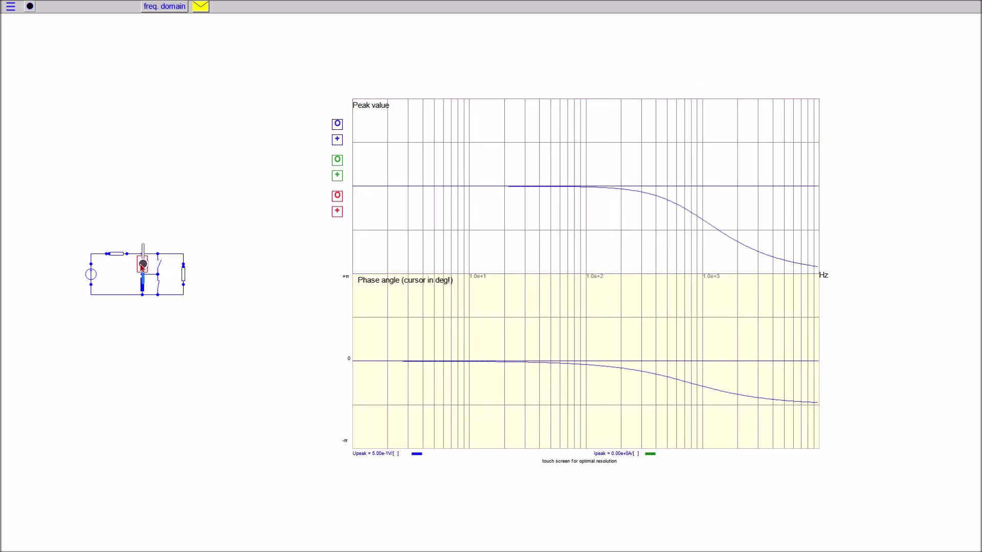
mouse_move(143, 265)
left_mouse_down()
mouse_move(135, 282)
mouse_move(142, 267)
left_mouse_up()
mouse_move(142, 264)
Step: Open the switch across the inductor, adjust the inductor's value, and open the capacitor's switch as well
left_click(156, 287)
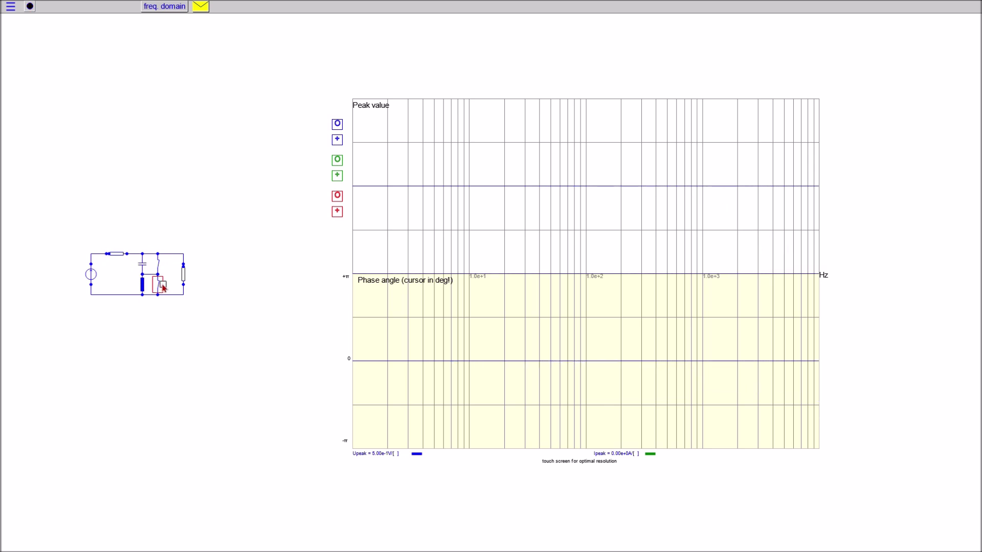
mouse_move(141, 285)
mouse_move(141, 286)
left_mouse_down()
mouse_move(140, 293)
mouse_move(140, 274)
mouse_move(151, 309)
mouse_move(145, 288)
left_mouse_up()
left_click(161, 267)
mouse_move(145, 285)
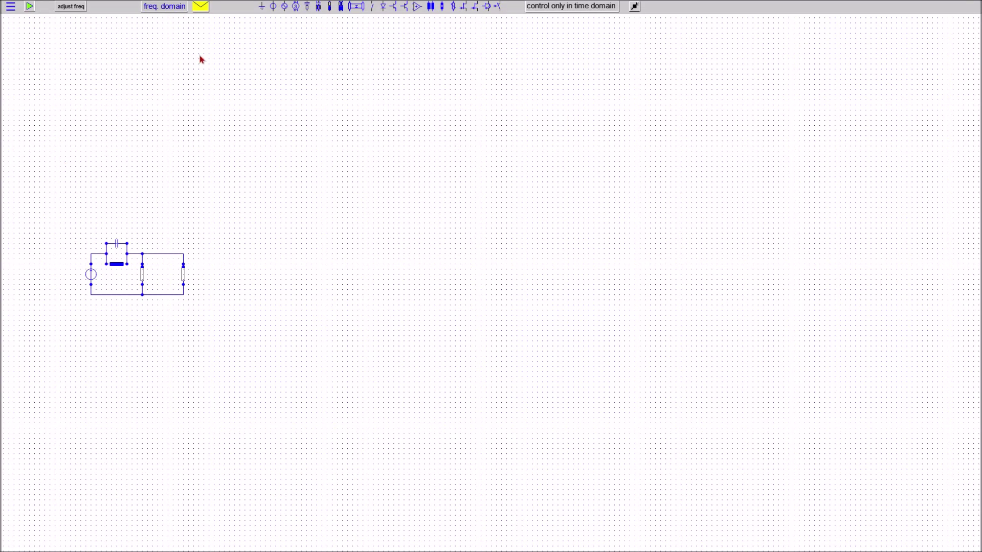
Step: Run the frequency sweep with the parallel LC in series, then examine the load's curve and vary the shunt resistor
left_click(76, 7)
left_click(133, 103)
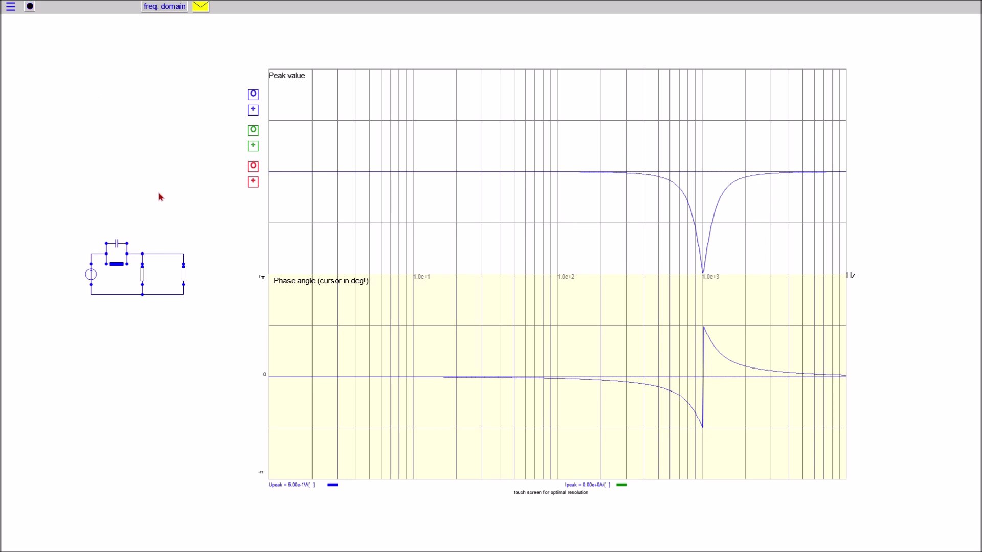
left_click(184, 274)
left_click(144, 278)
mouse_move(145, 277)
left_mouse_down()
mouse_move(145, 269)
mouse_move(144, 288)
mouse_move(142, 275)
left_mouse_up()
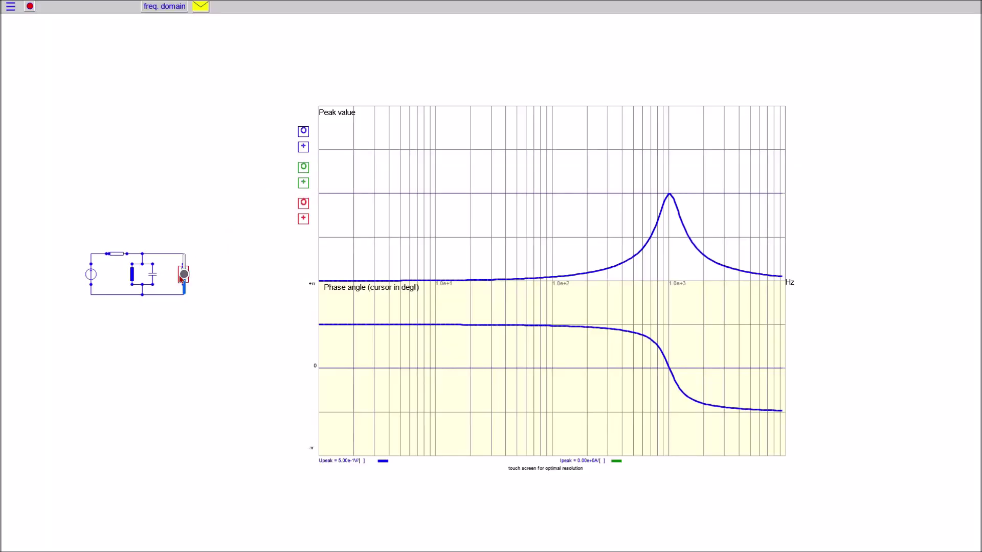
Step: Select the series resistor ahead of the parallel LC shunt branch
left_click(117, 254)
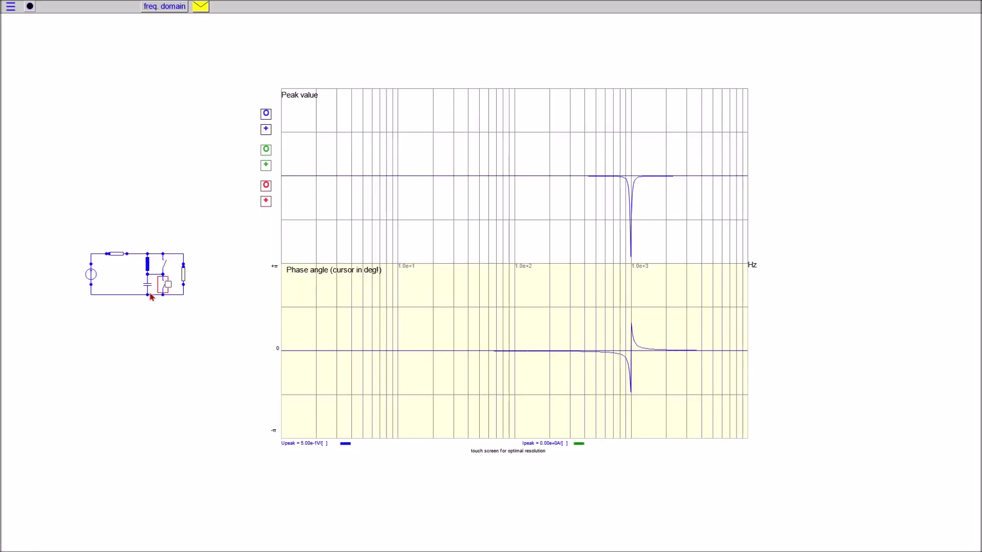
Step: Vary the shunt capacitor's value in the series LC branch to shift the notch frequency
left_click_drag(150, 287, 149, 311)
left_click(148, 284)
left_click(148, 283)
left_click(149, 284)
Step: Vary the inductor's value in the series LC branch to shift the notch frequency
left_click(148, 263)
left_click(148, 266)
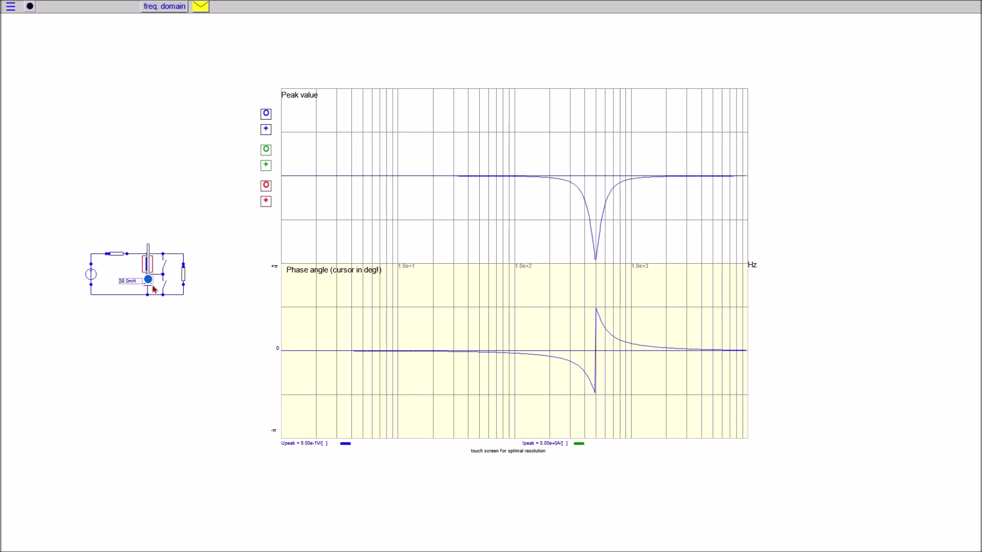
left_click(150, 264)
left_click_drag(151, 267, 151, 269)
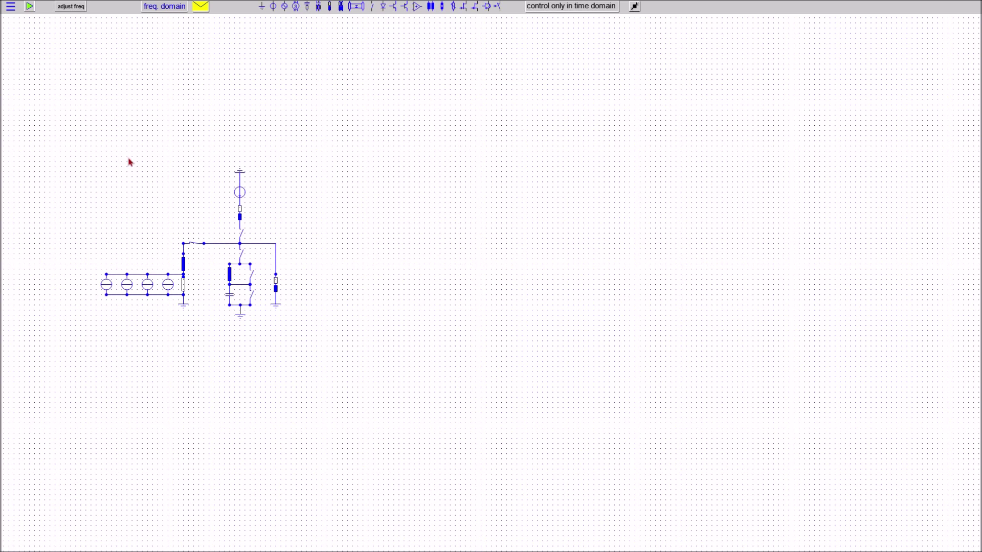
Step: Run the network circuit's frequency sweep from 10 to 1000 Hz
left_click(65, 7)
left_click(75, 7)
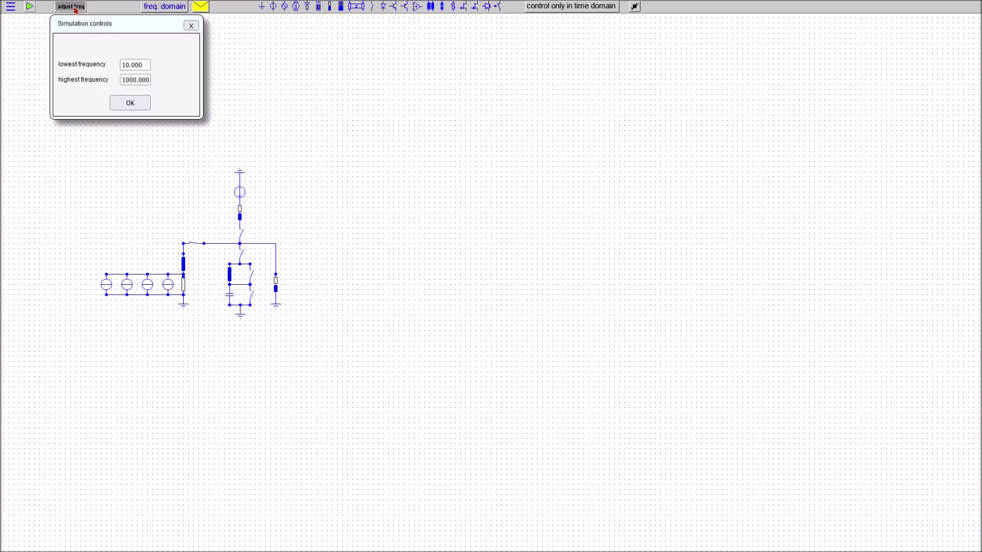
left_click(131, 103)
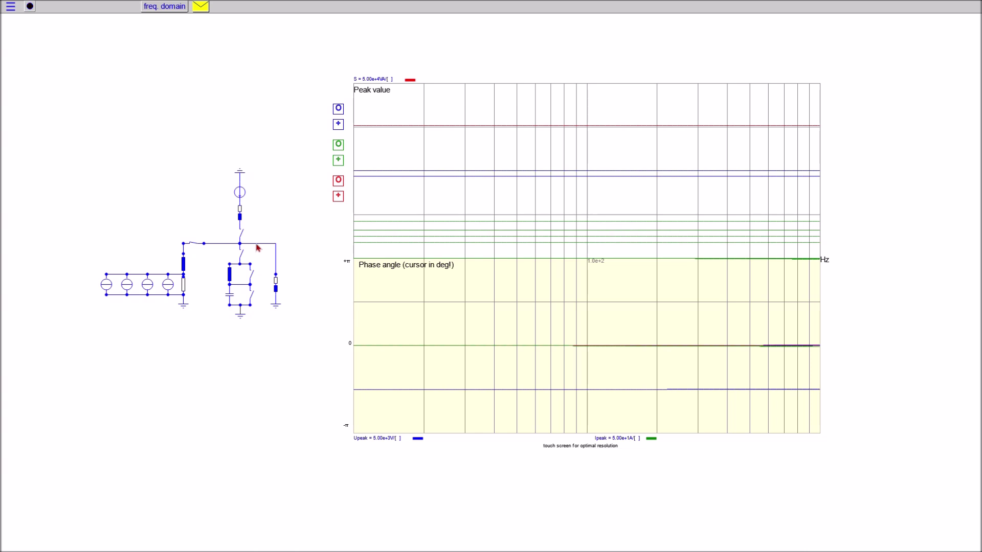
Step: Close the switch of the LC filter branch and the switch of the upper source branch
left_click(245, 256)
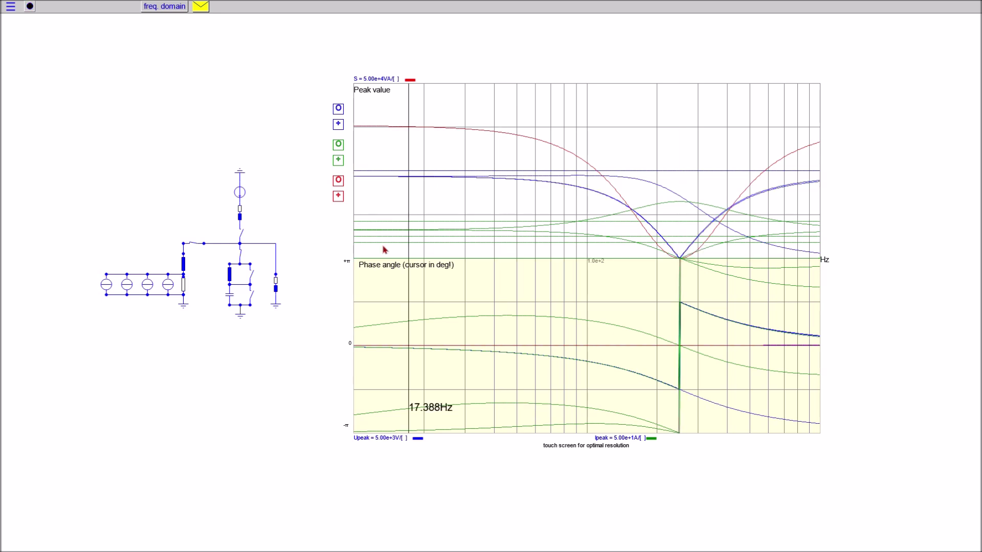
left_click(245, 234)
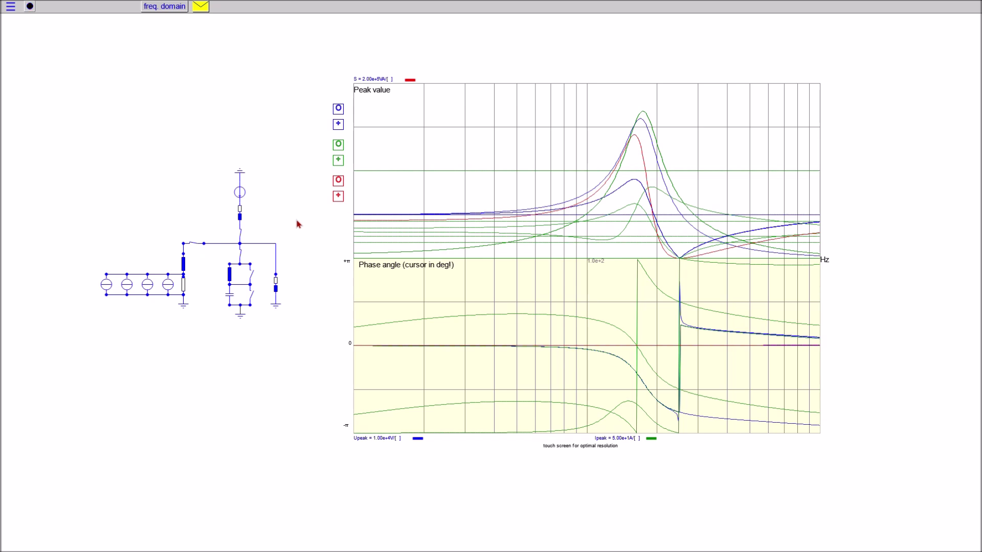
Step: Highlight the RL load's curves, then read the voltage and frequency at the peak of the shunt resistor's voltage curve
mouse_move(562, 197)
left_mouse_down()
mouse_move(634, 184)
mouse_move(300, 278)
left_mouse_up()
left_click(276, 288)
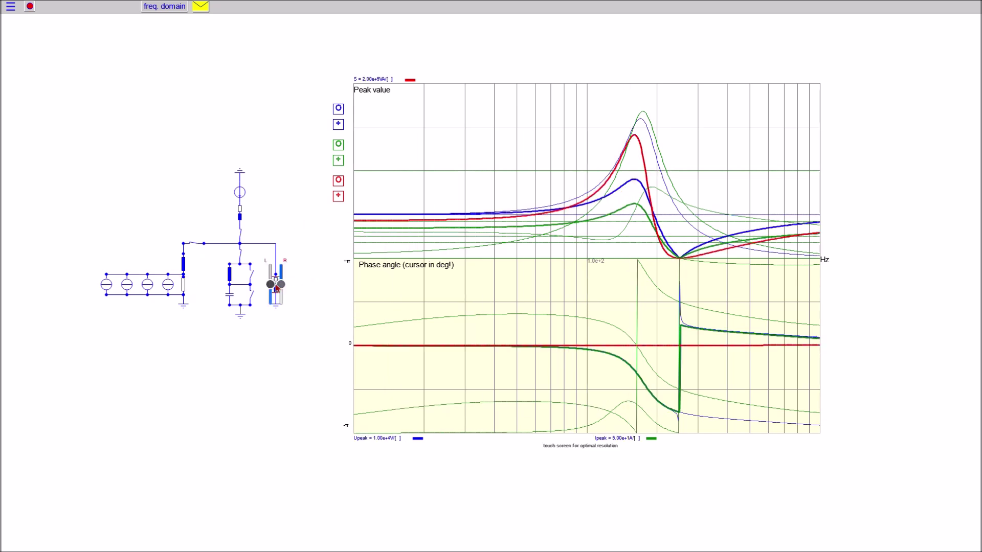
left_click_drag(401, 220, 638, 183)
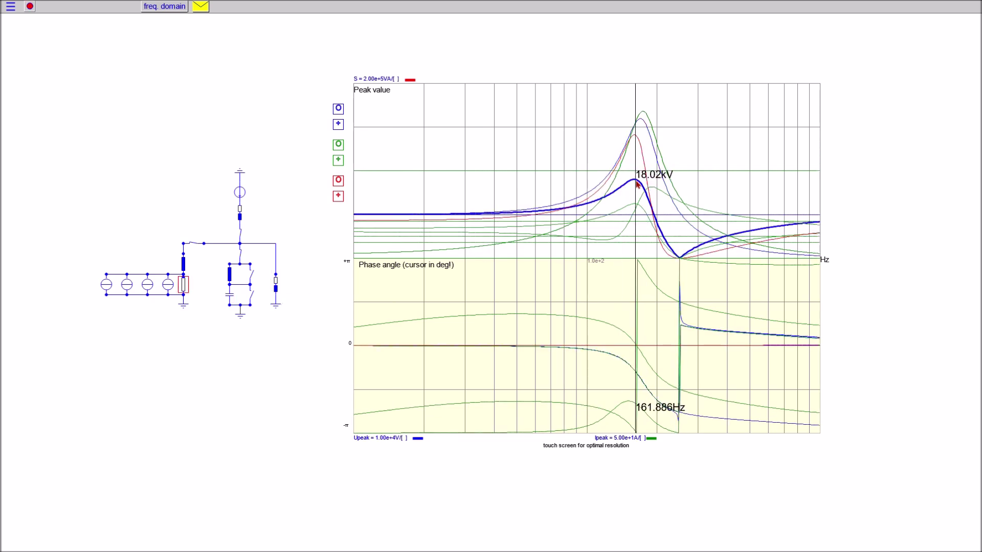